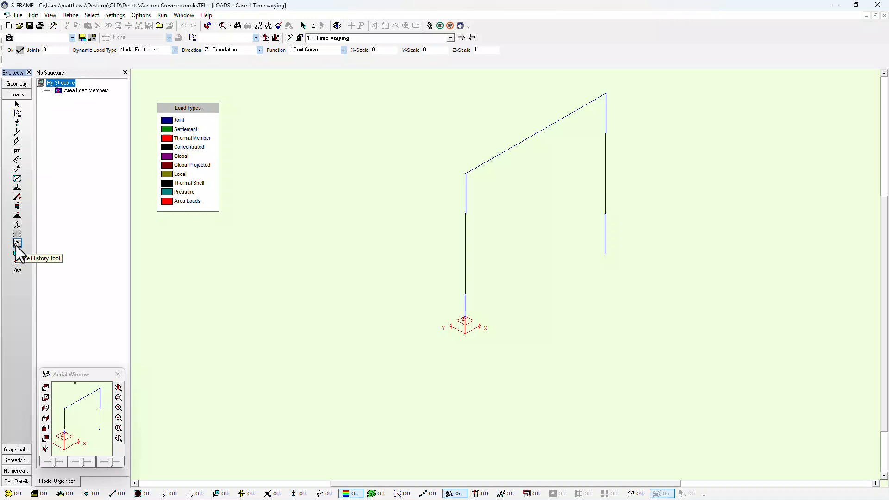
Step: Open the Time History File editor, which shows Test Curve as a harmonic function (A=5, w=30, Phi=0)
drag(888, 241, 487, 148)
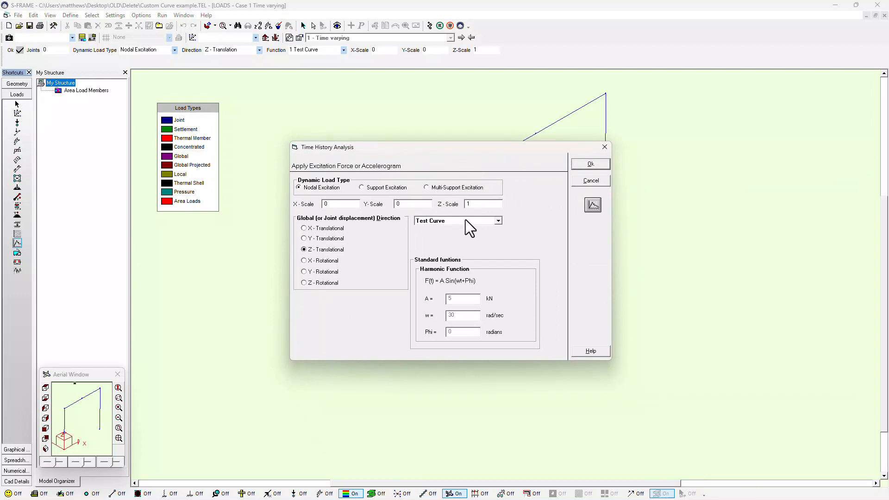
click(593, 206)
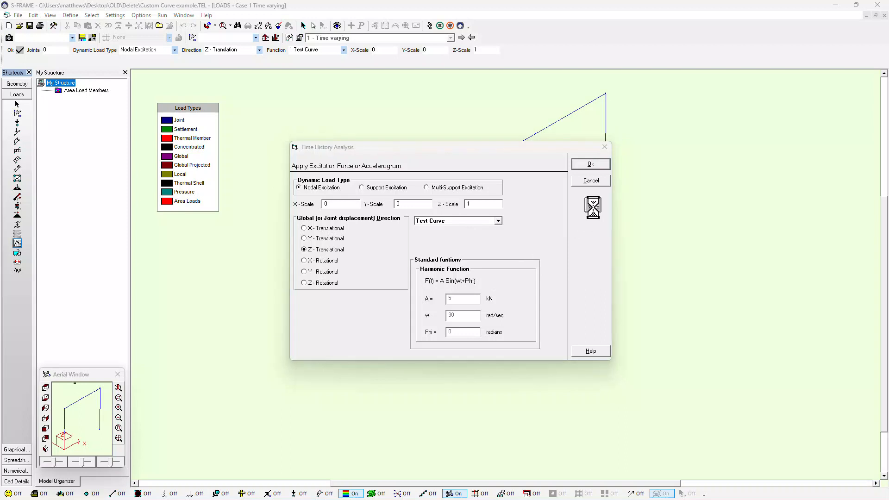
drag(888, 193, 473, 129)
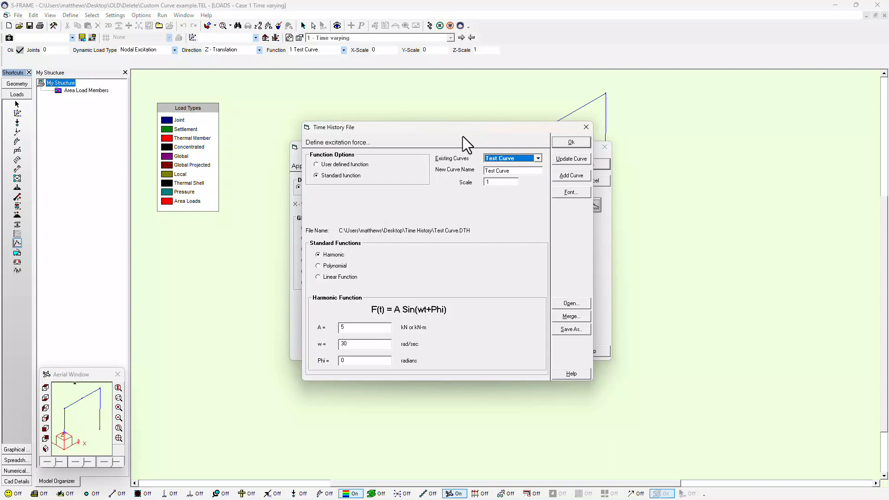
Step: Switch the curve to a user-defined function and enter 'Simple Blast' as the new curve name
click(352, 165)
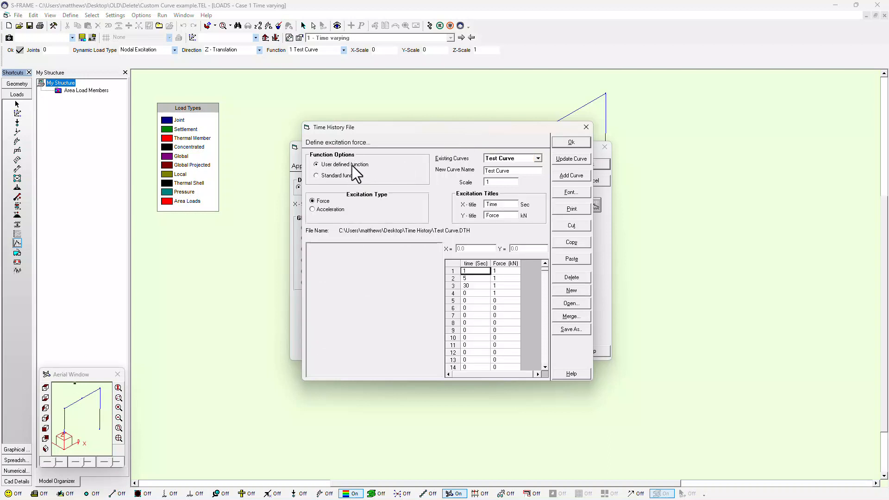
click(513, 171)
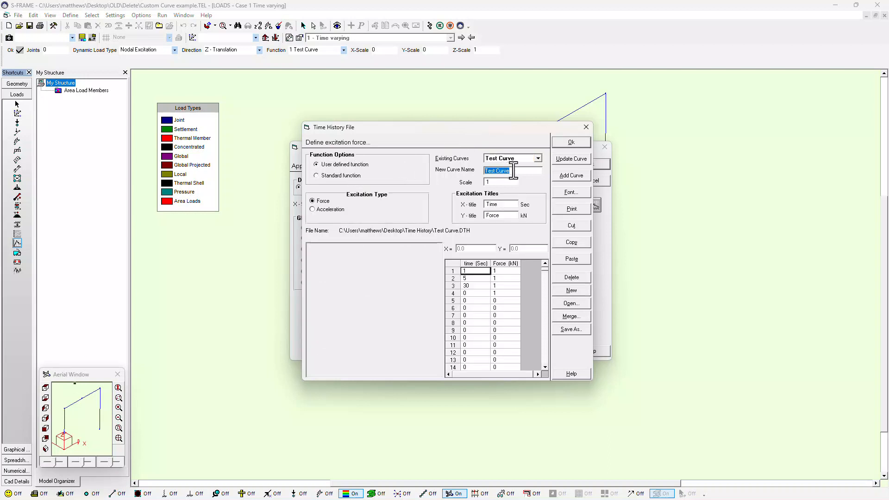
text(Simple Blast)
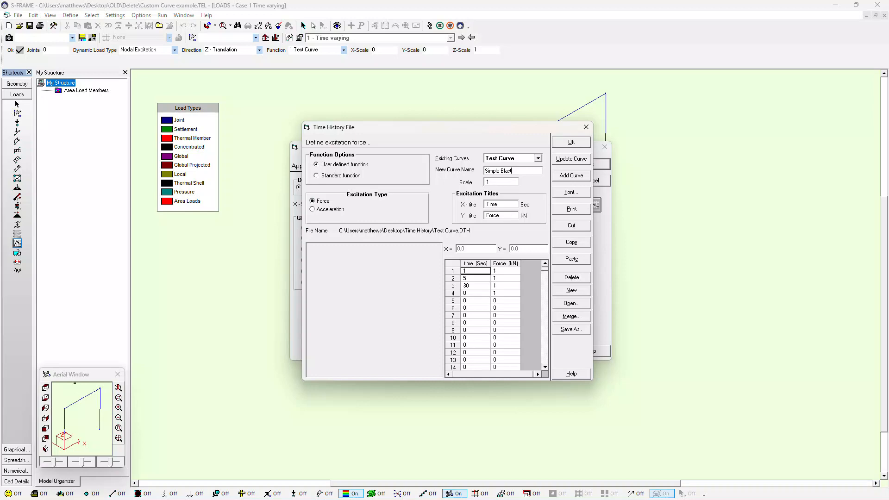
Step: Copy the blast time and force values in A2:B8 from Excel, then minimize Excel
drag(888, 93, 451, 1)
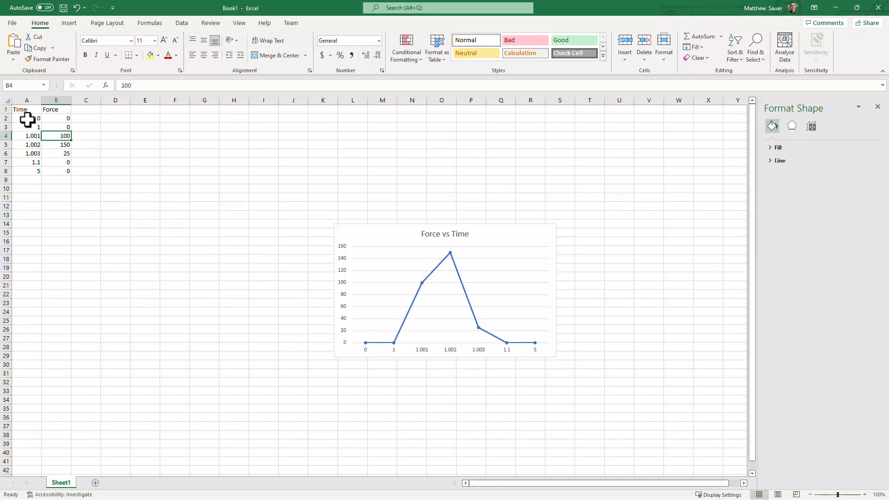
drag(27, 119, 62, 168)
key(ctrl+c)
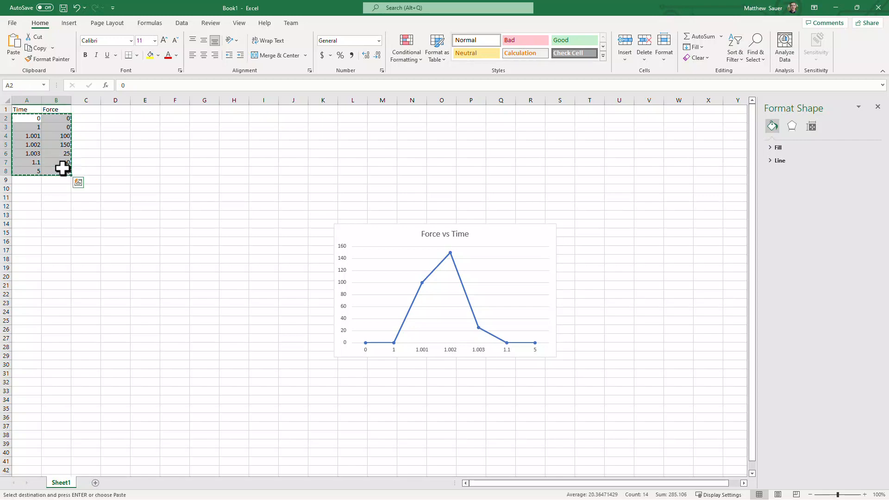
click(832, 10)
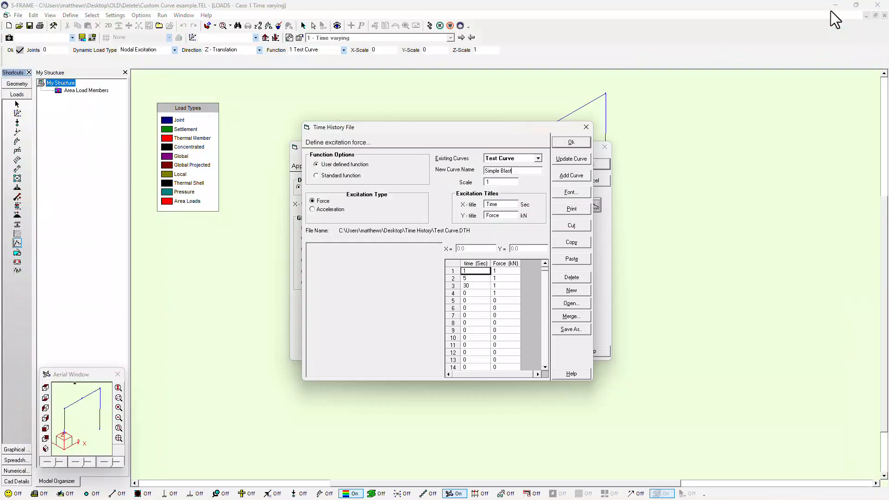
Step: Paste the blast time–force values into the grid and add them as the Simple Blast curve
key(ctrl+v)
click(573, 175)
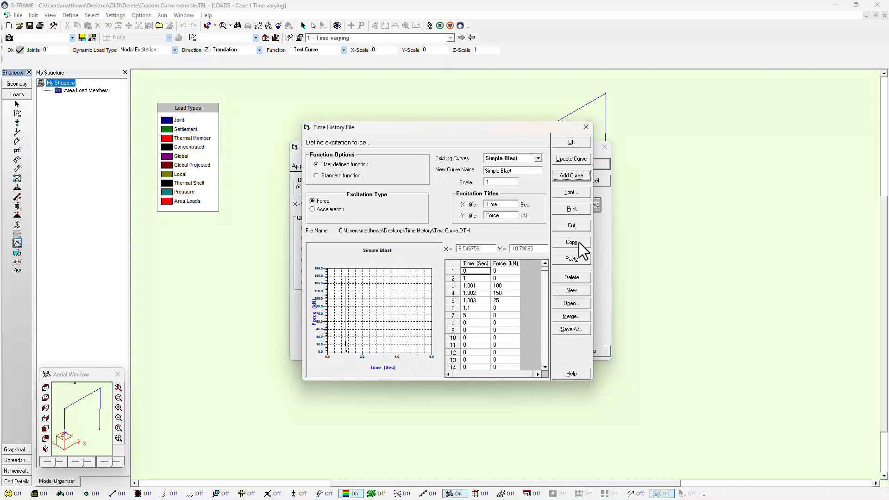
Step: Accept the curve definitions and save the curve file as Test Curve.DTH
click(579, 141)
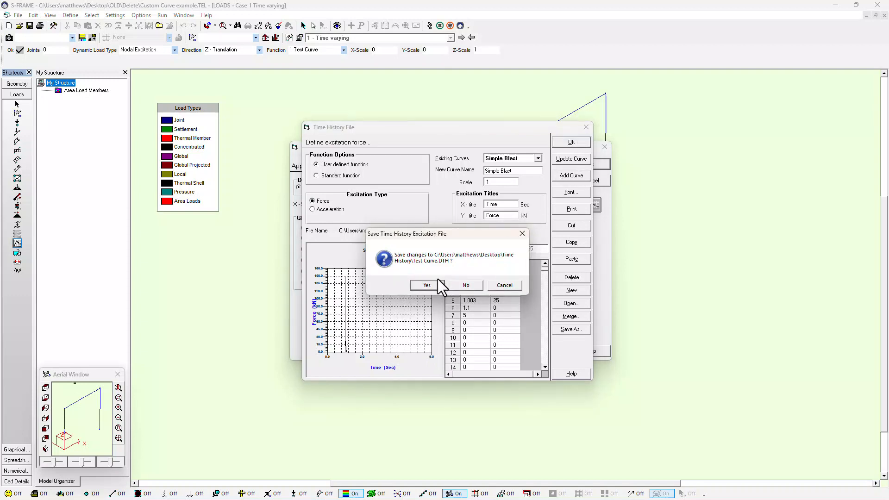
click(440, 287)
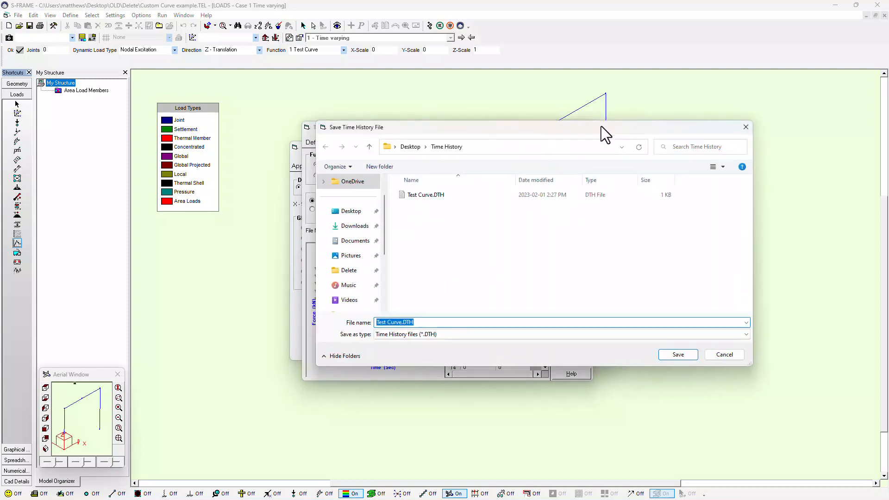
key(Return)
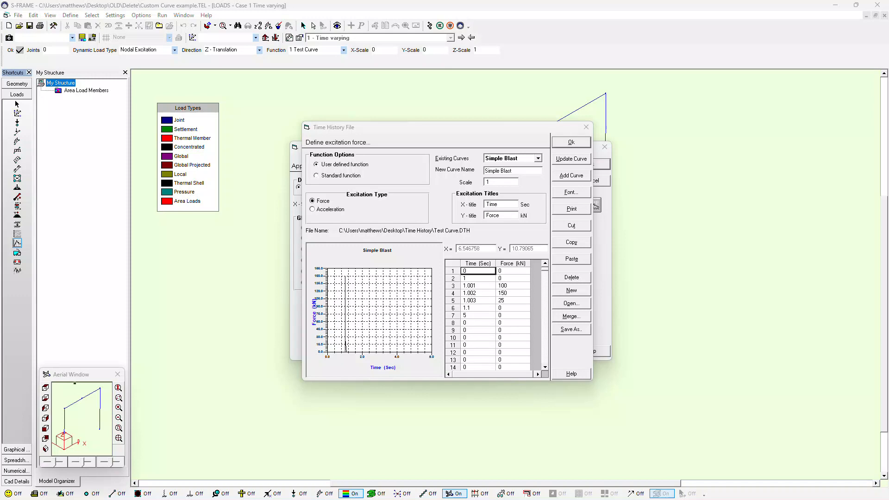
key(Return)
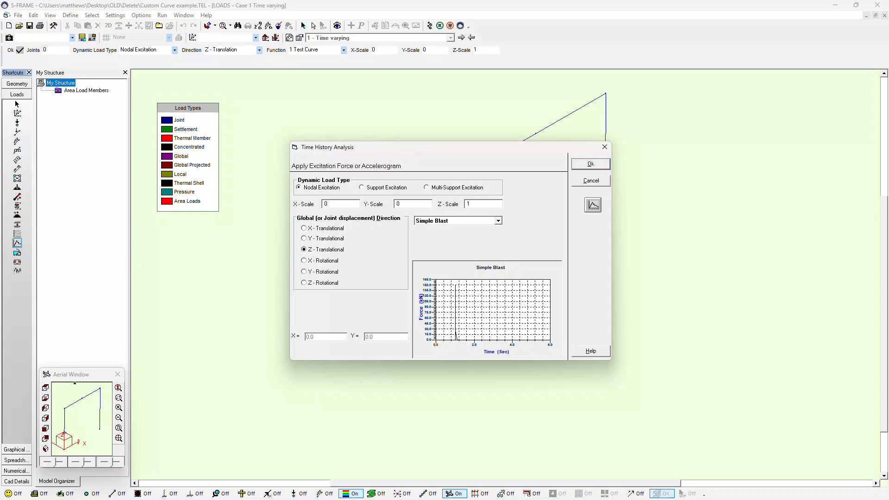
Step: Select Simple Blast as the time-history load function and confirm
click(494, 223)
click(495, 222)
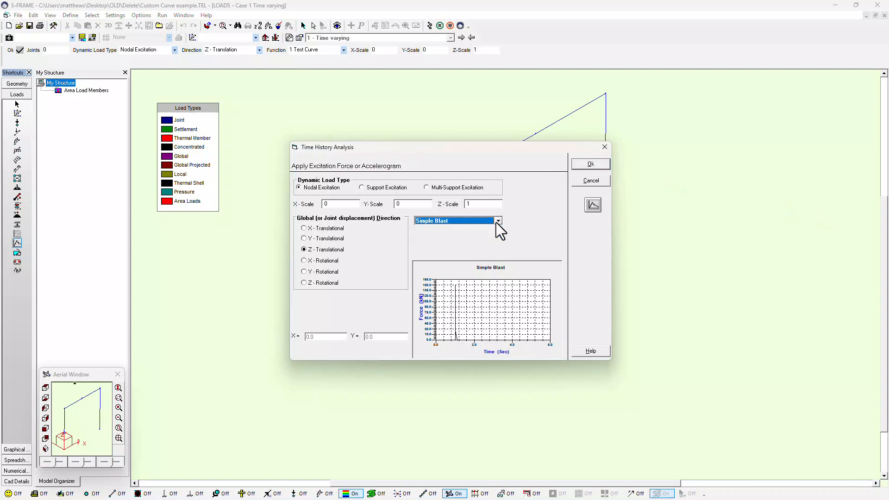
click(589, 165)
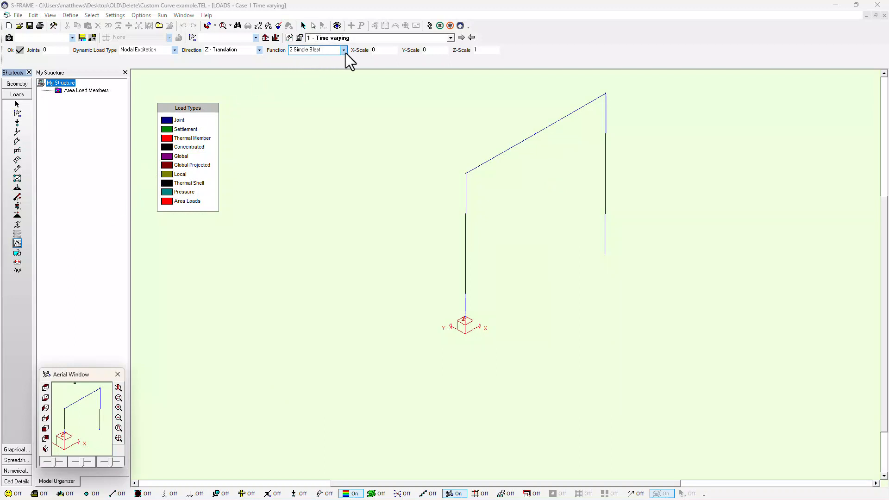
Step: Apply Simple Blast in X translation (X-Scale 1, Z-Scale 0) at the top-left joint, then open Analysis Type
click(259, 50)
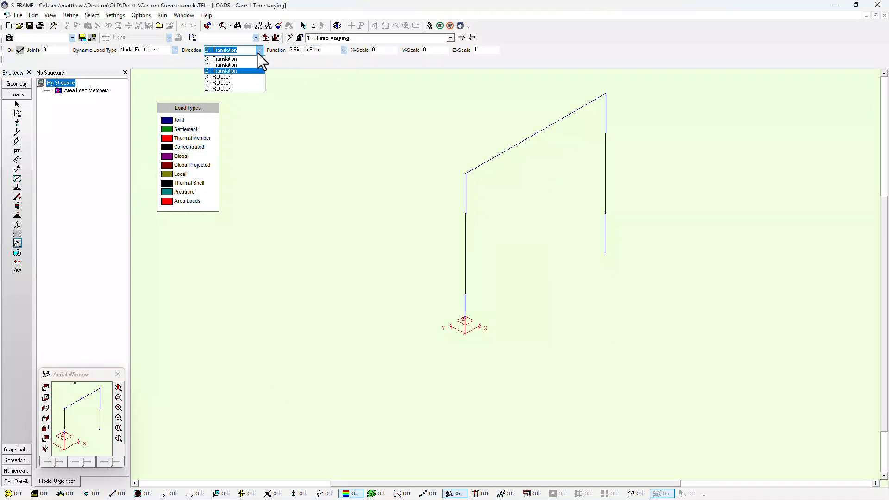
click(256, 59)
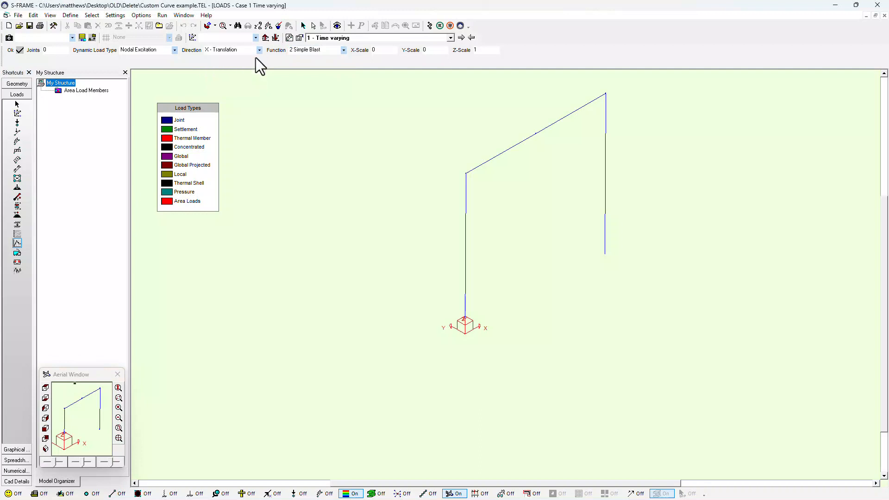
click(391, 50)
text(1)
click(483, 50)
text(0)
click(464, 170)
click(429, 25)
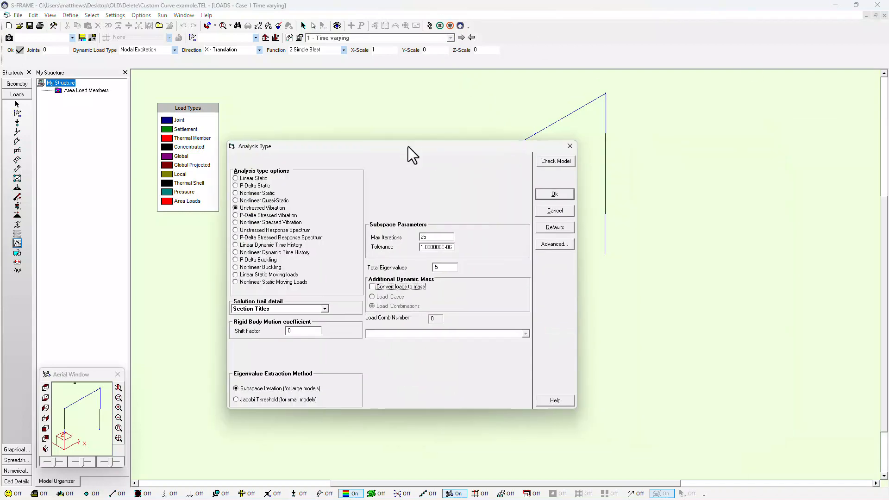
drag(408, 146, 428, 112)
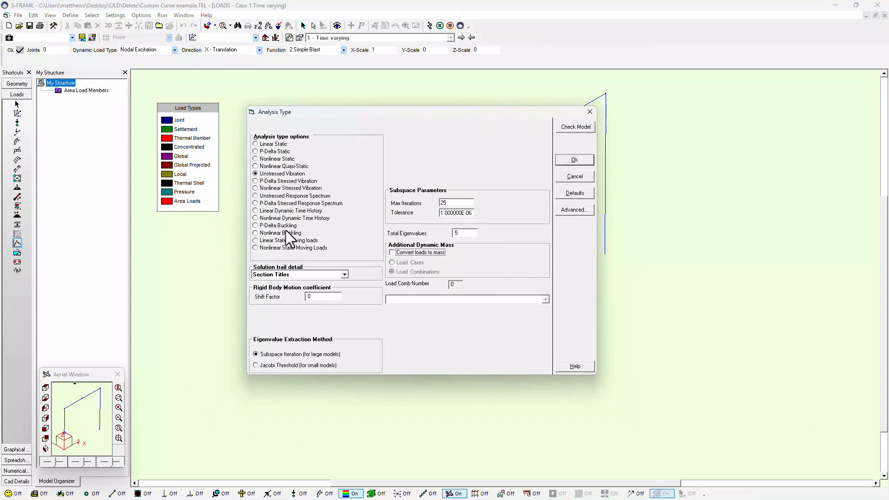
Step: Run a Linear Dynamic Time History analysis with time step .0001 and 500 total time steps
click(289, 211)
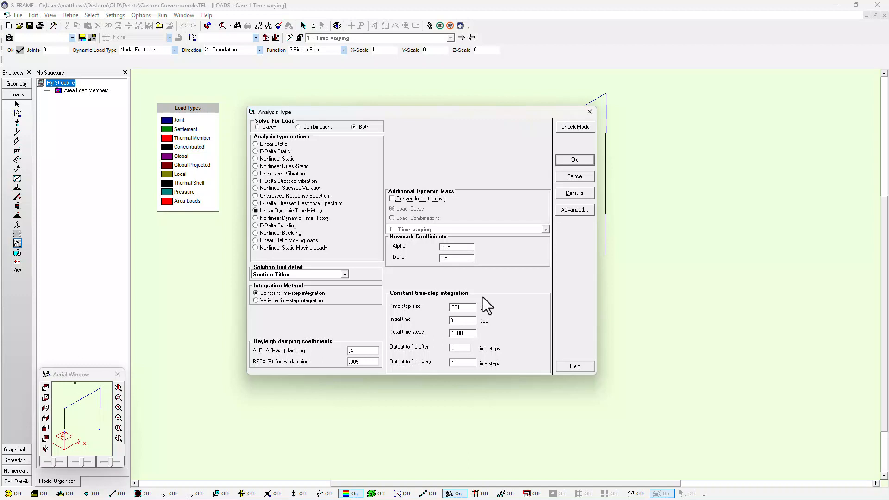
click(457, 307)
text(0)
double_click(474, 332)
text(500)
click(568, 161)
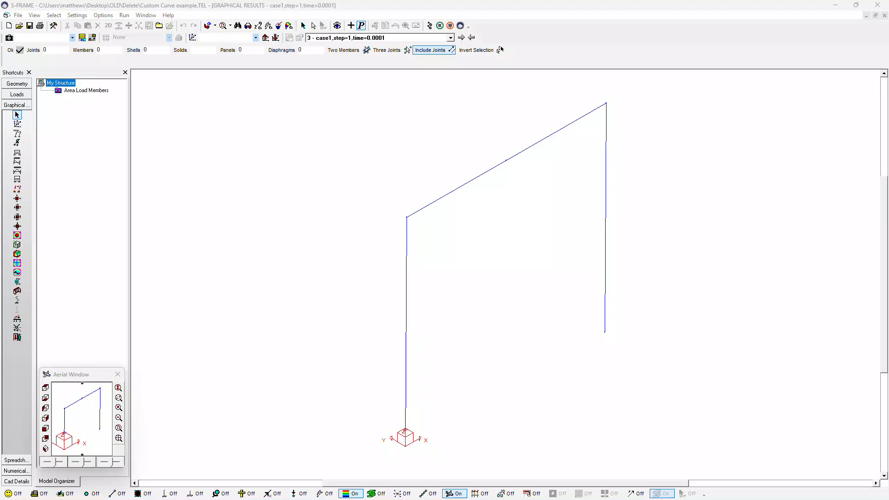
Step: Maximize the S-VIEW window showing the time-varying Simple Blast results
drag(296, 1, 298, 4)
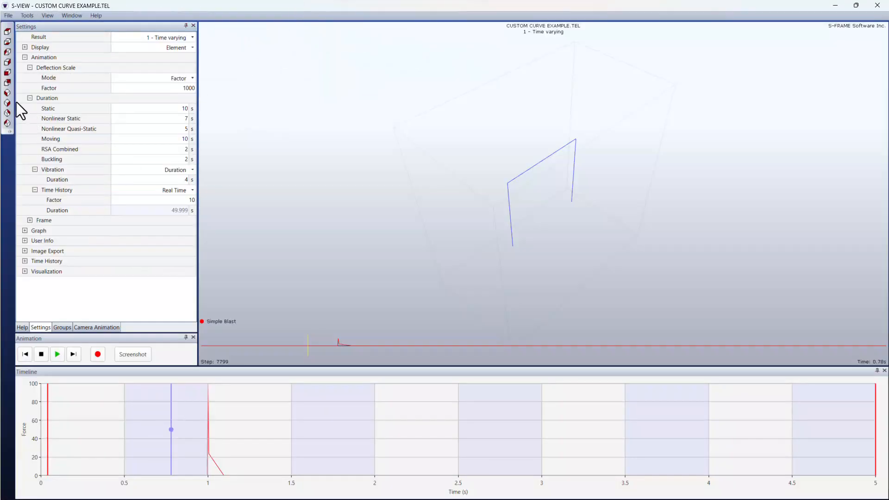
Step: Switch S-VIEW to the front elevation view of the frame
click(10, 79)
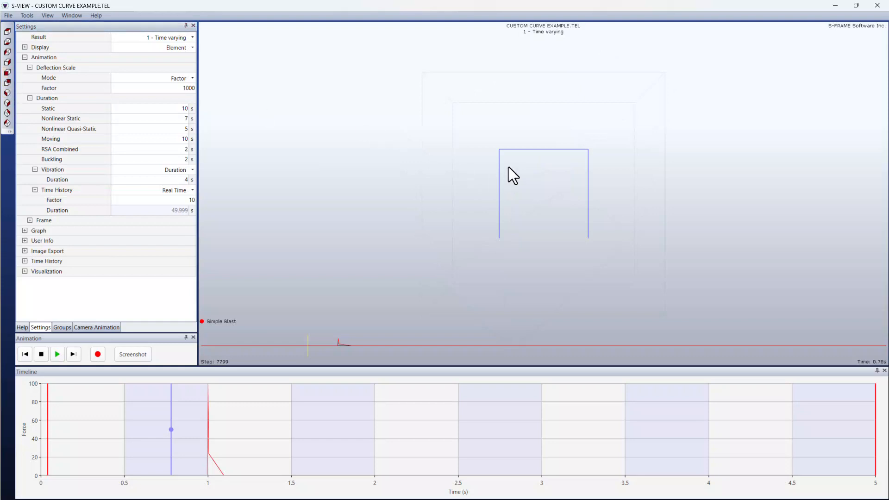